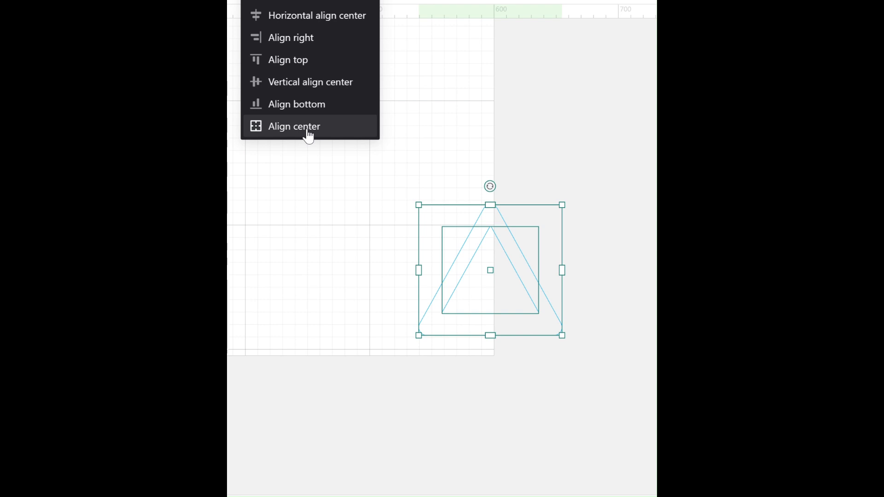
Step: Align the inner and outer triangles to a common centre
left_click(309, 133)
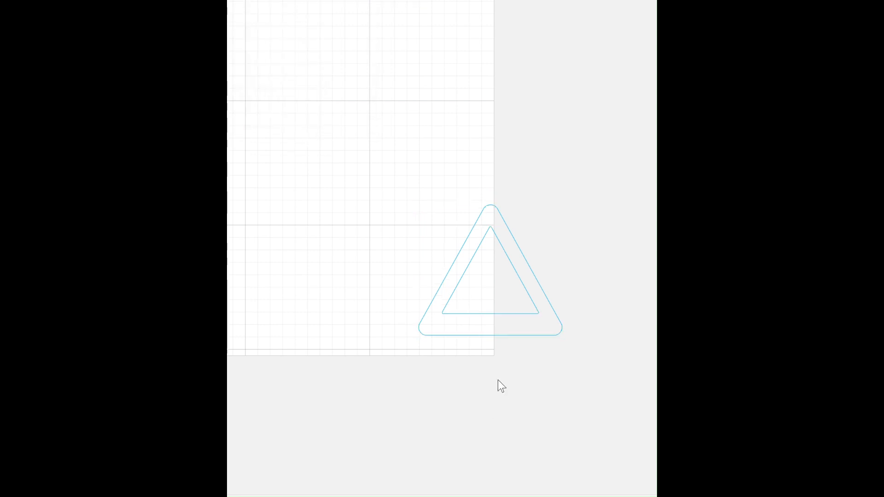
scroll(498, 380, "up", 5)
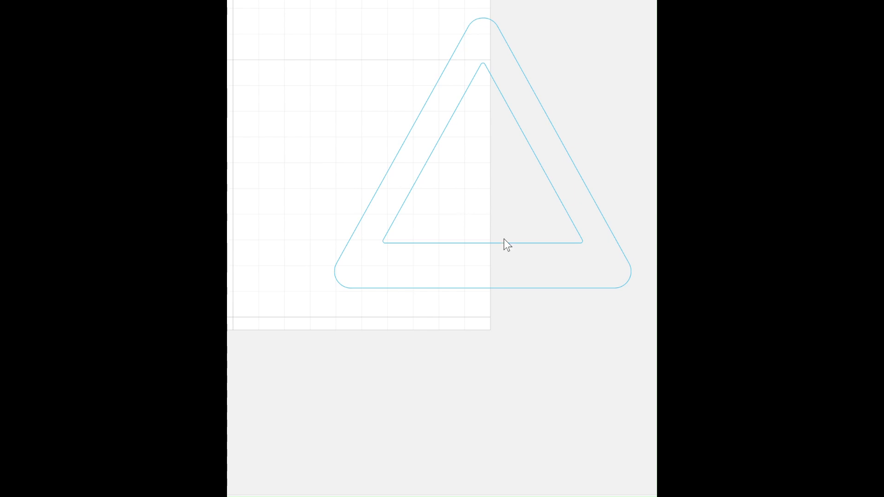
left_click_drag(583, 361, 382, 14)
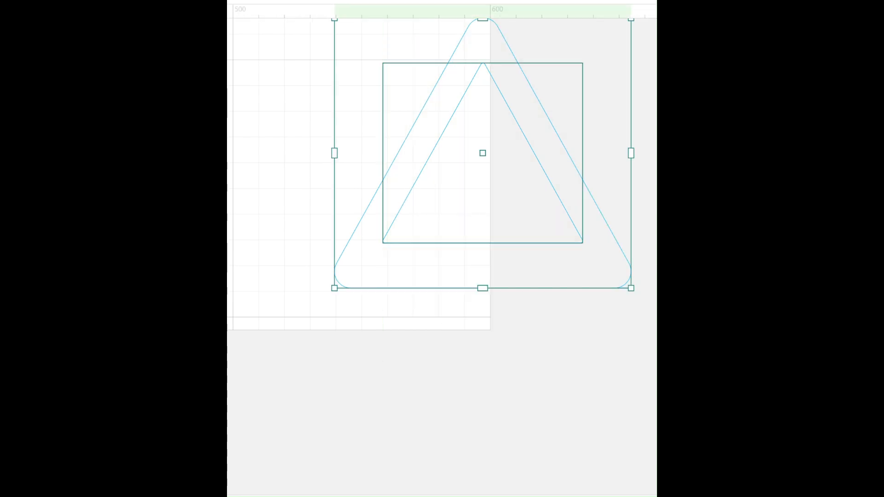
key("e")
key("Escape")
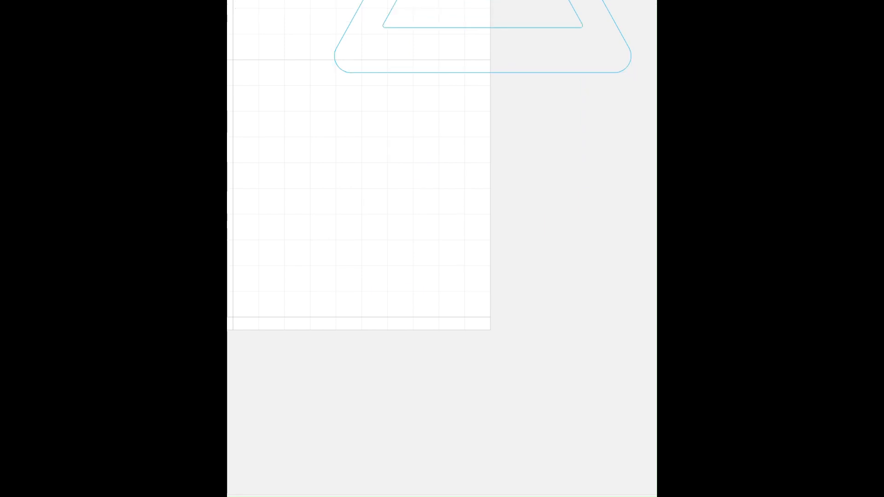
Step: Examine the labelled circle and square designs and compare their frames with the nested triangles
scroll(499, 216, "up", 5)
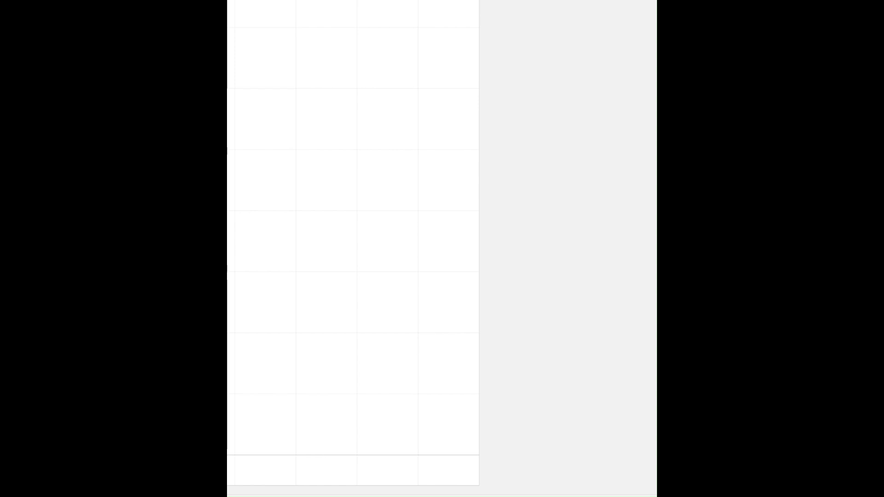
left_click(648, 496)
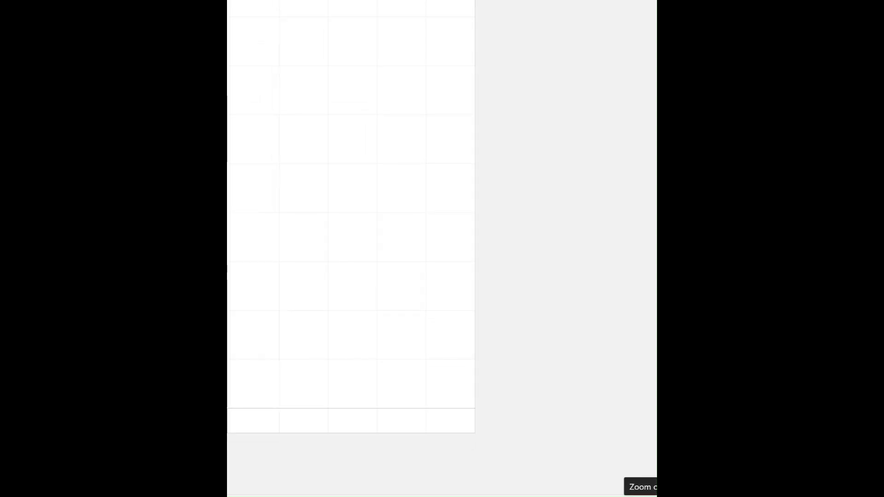
left_click(648, 496)
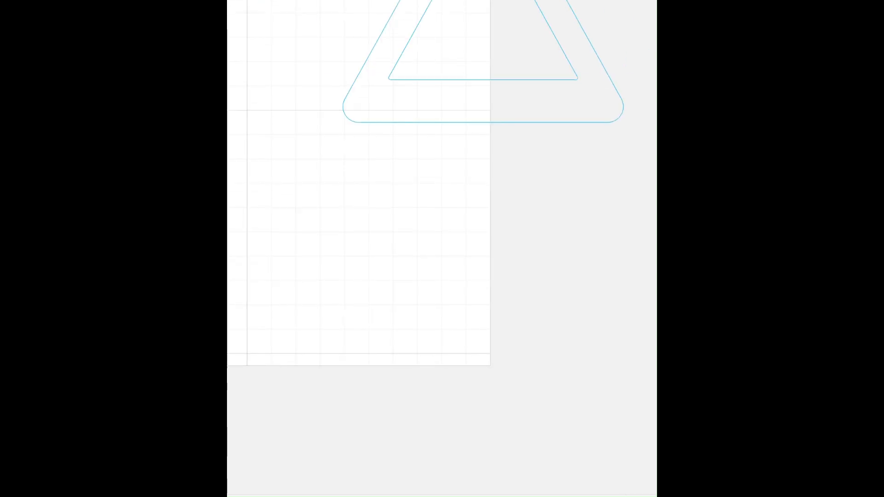
scroll(501, 284, "down", 10)
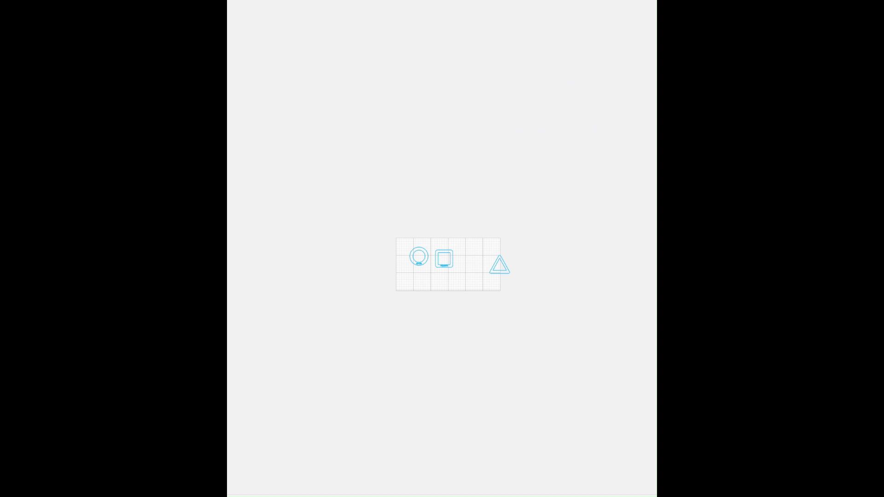
scroll(444, 274, "up", 10)
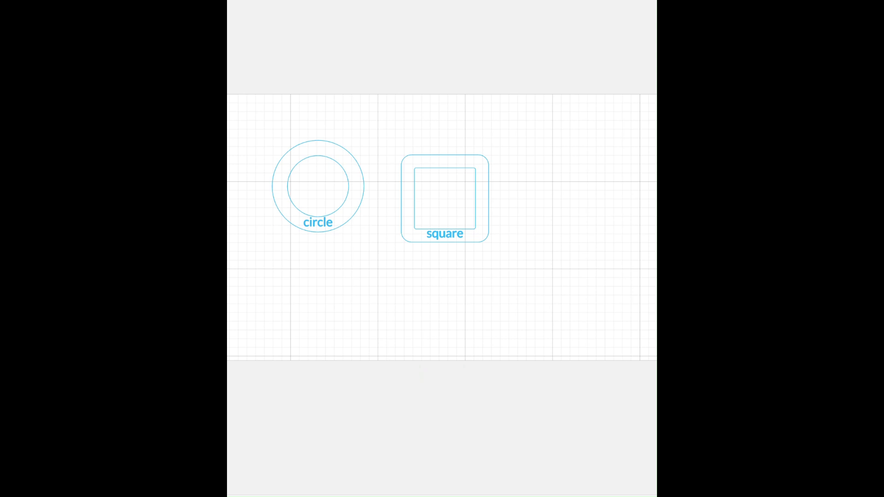
scroll(458, 221, "up", 3)
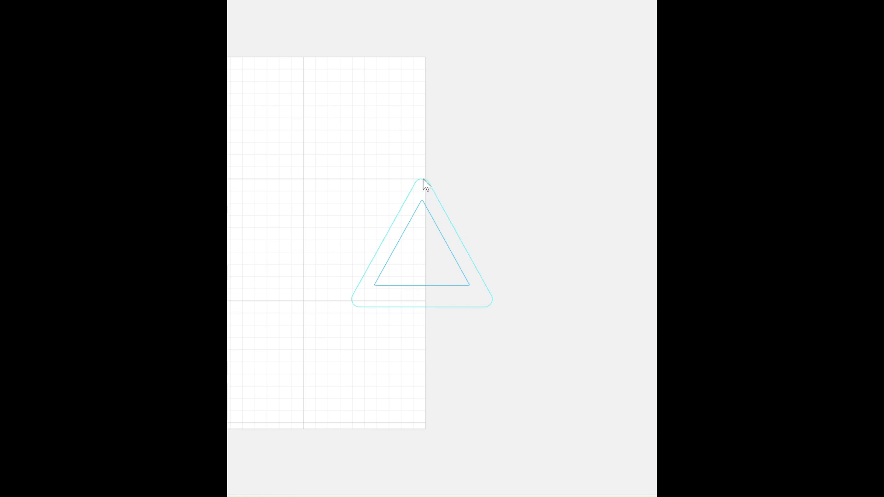
scroll(426, 184, "up", 4)
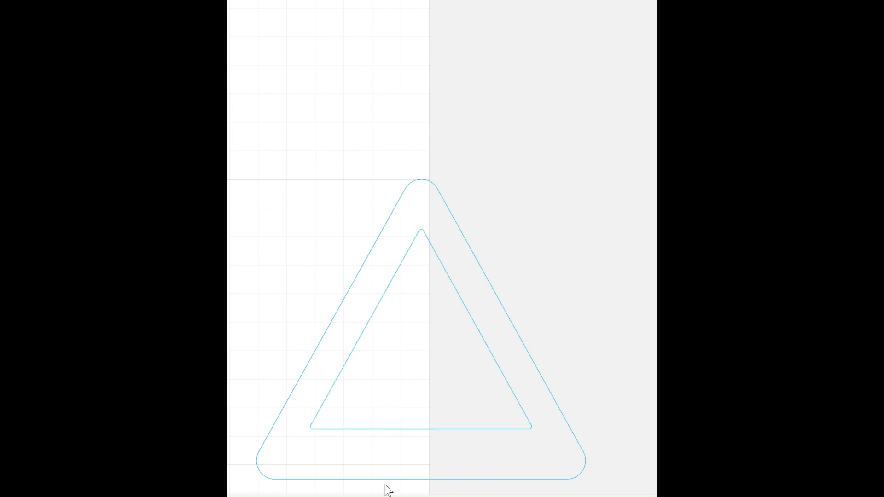
Step: Move both triangles up together until the outer triangle's base lies on the nearby horizontal grid line
left_click_drag(423, 495, 645, 410)
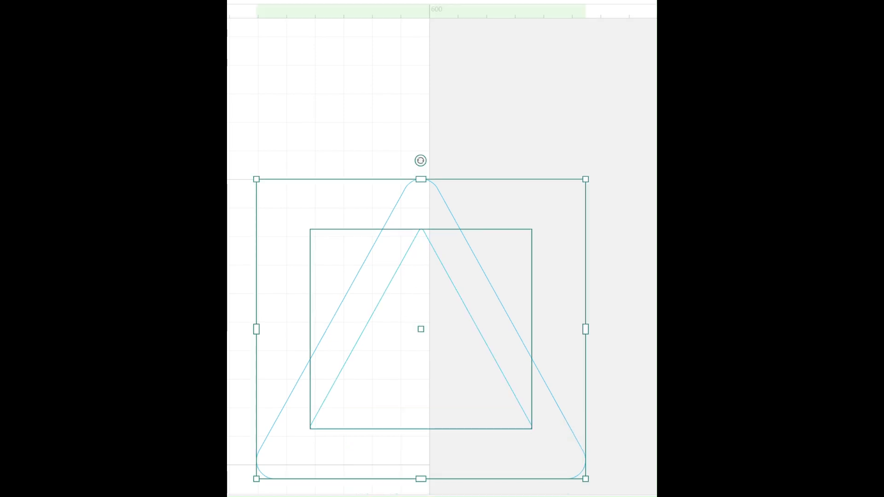
key("Up")
key("Up")
key("Up")
key("Up")
key("Up")
key("Up")
key("Up")
key("Up")
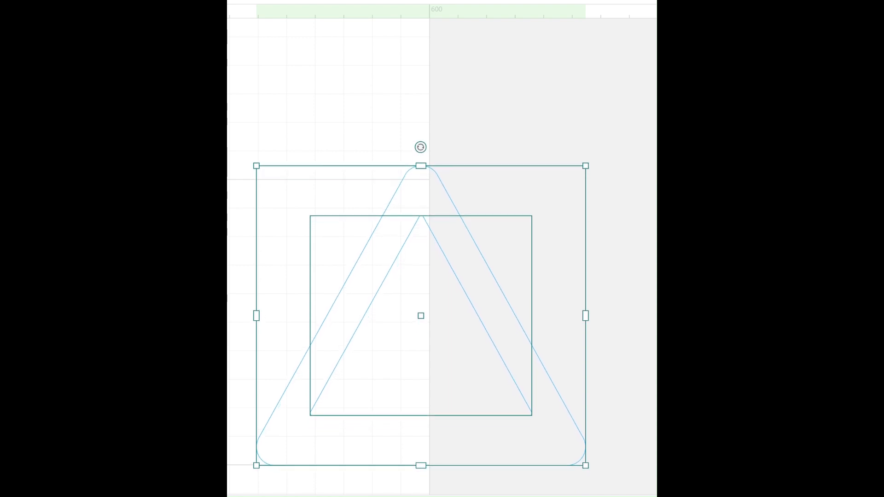
left_click(419, 116)
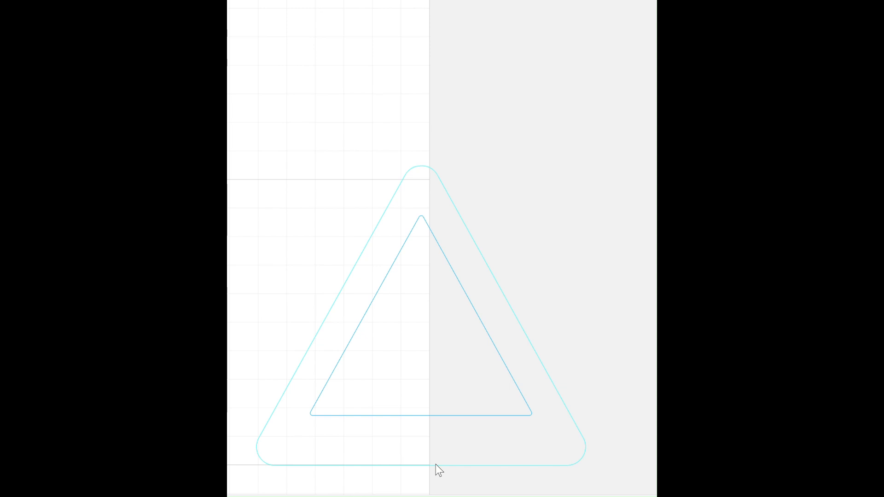
Step: Duplicate the inner triangle and shift the copy slightly straight down inside the outer triangle
left_click(322, 417)
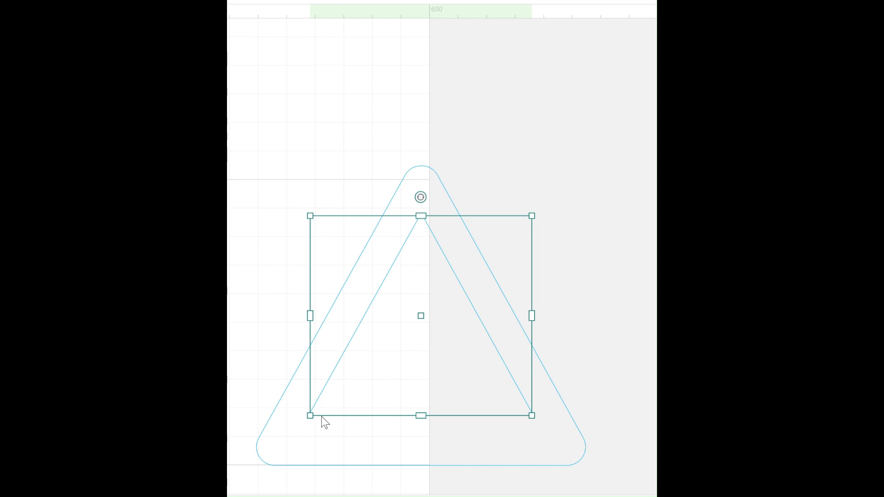
key("Down")
key("Down")
key("Down")
key("Down")
key("Down")
key("Down")
key("Down")
key("Down")
key("Down")
key("Down")
key("Down")
key("Down")
key("Down")
key("Down")
key("Down")
key("Down")
key("Down")
key("Down")
key("Down")
key("Down")
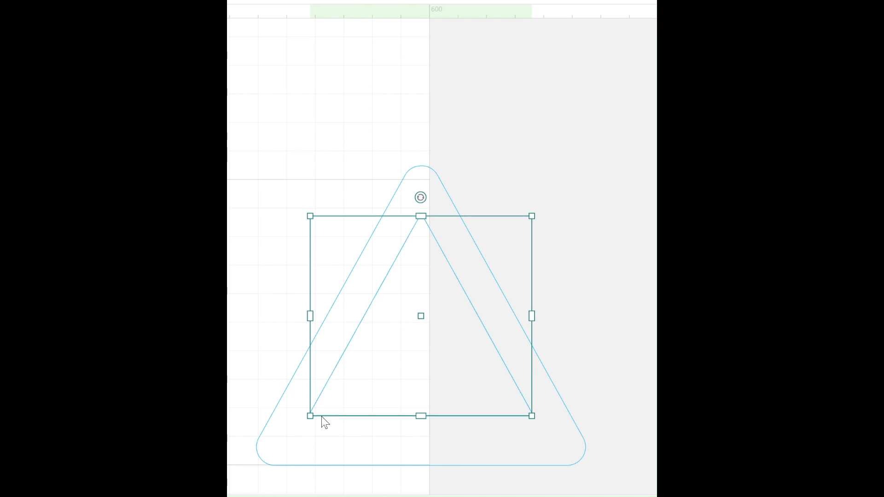
key("Down")
key("Down")
key("Down")
key("Down")
key("Down")
key("Down")
key("Down")
key("Down")
key("Down")
key("Down")
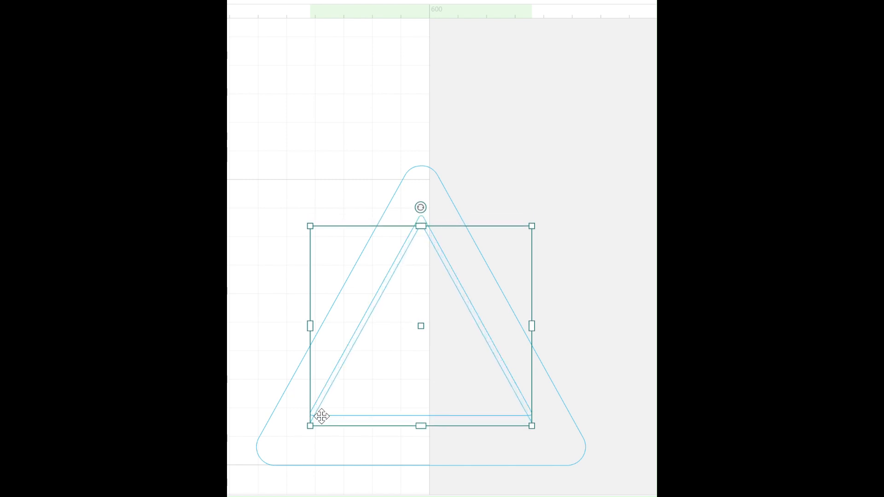
key("Down")
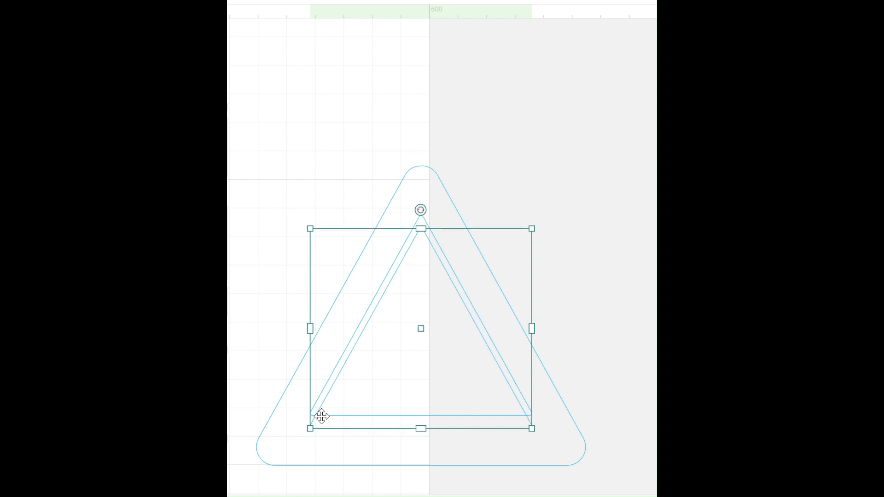
left_click(502, 110)
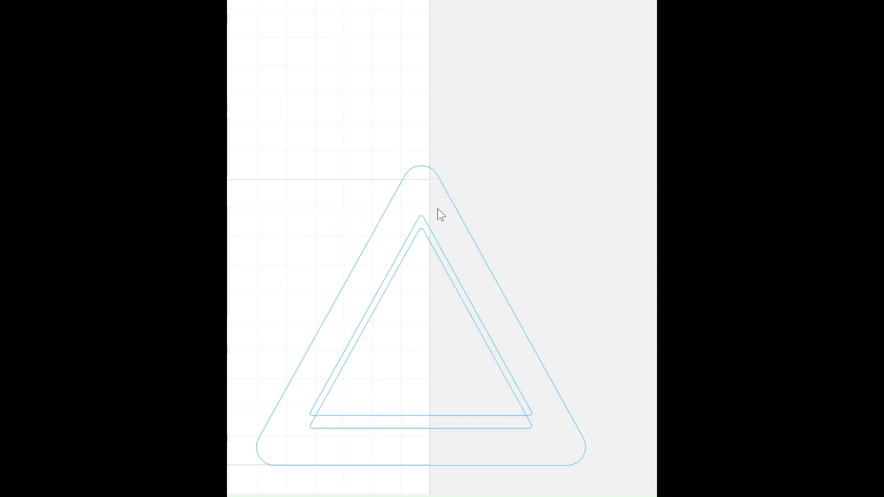
Step: Delete the upper of the two overlapping inner triangles
left_click(429, 227)
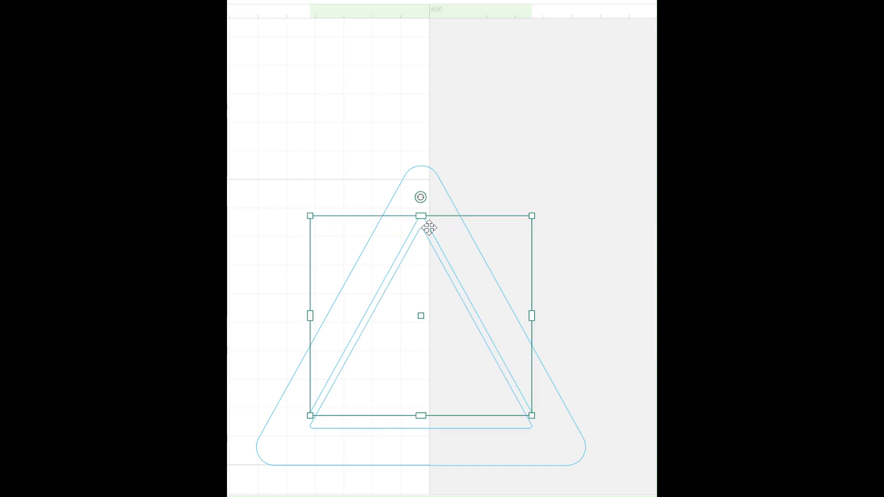
key("Escape")
left_click(429, 227)
key("Delete")
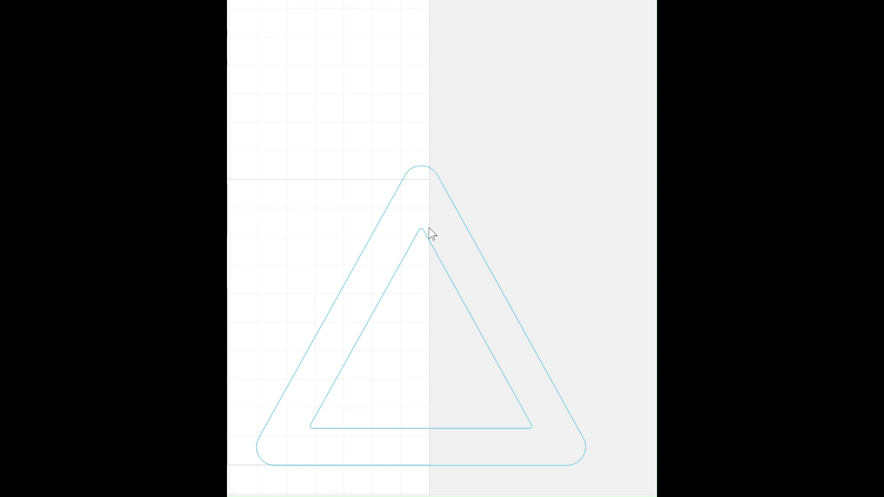
Step: Restore the upper inner triangle and delete the lower copy instead
left_click(429, 228)
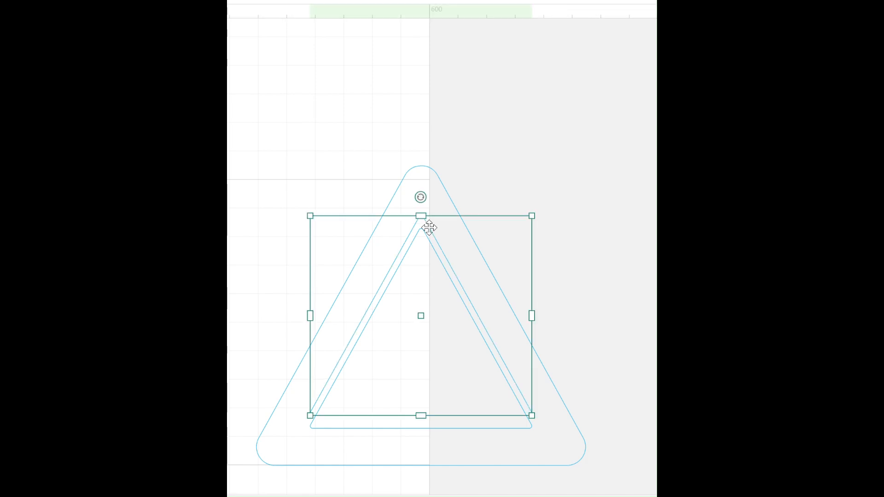
left_click(443, 96)
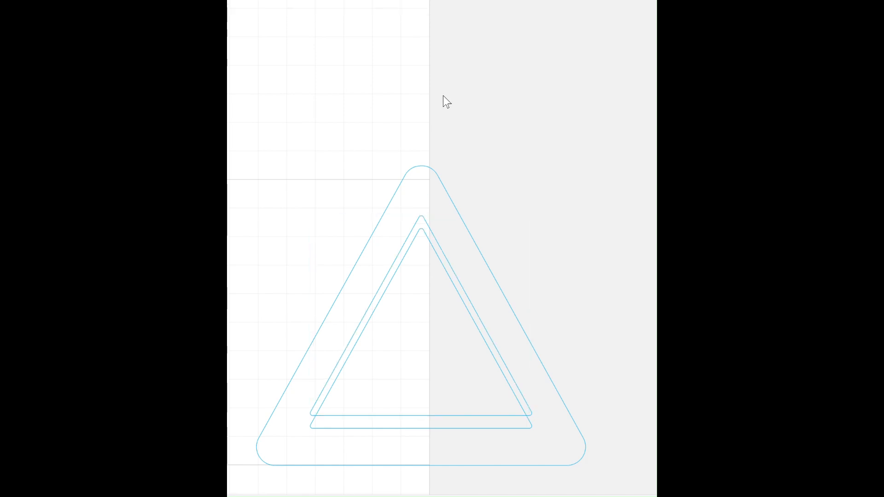
left_click(421, 232)
key("Delete")
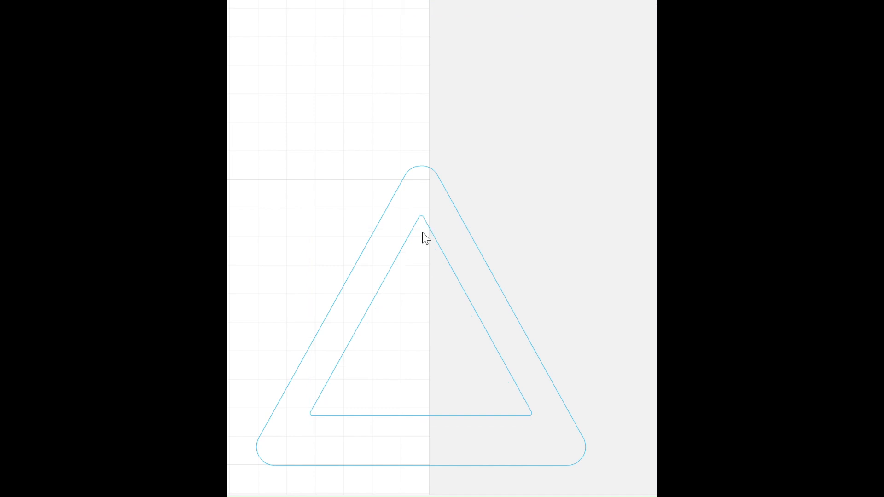
Step: Try rotating a duplicate of both triangles clockwise and delete the rotated copy
left_click_drag(362, 85, 490, 221)
key("ctrl+d")
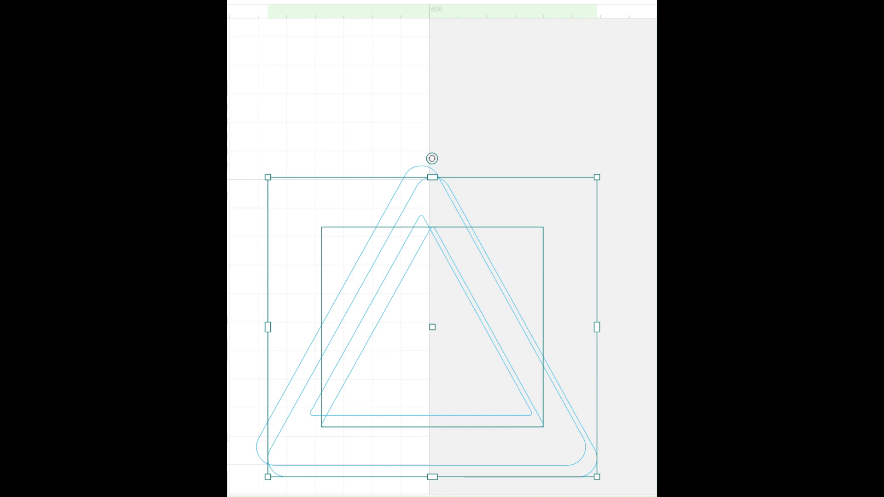
left_click_drag(432, 159, 525, 186)
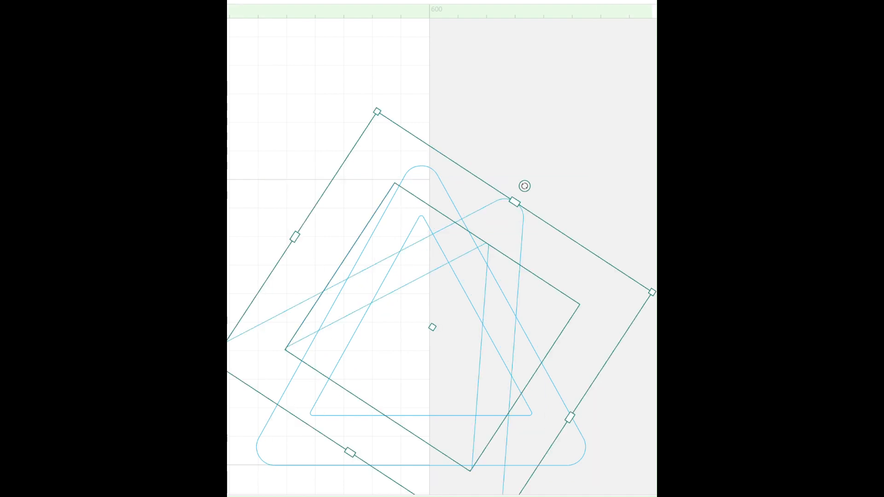
key("Delete")
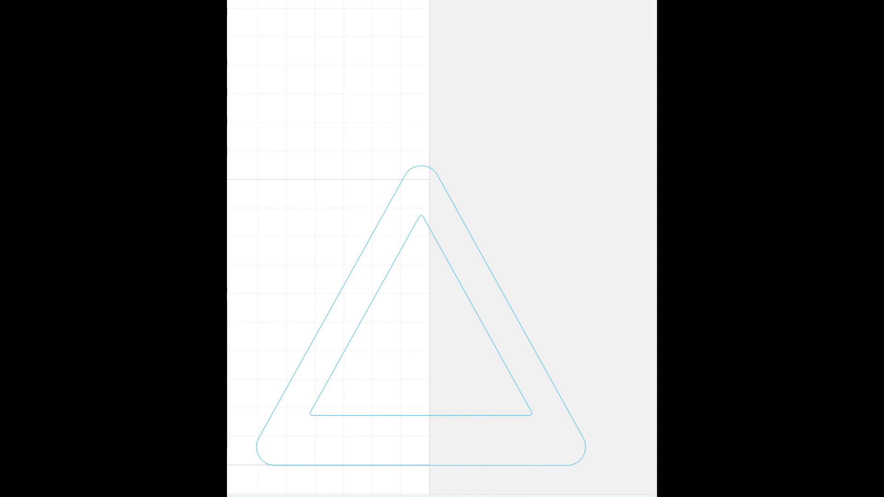
Step: Try rotating the original pair of triangles clockwise and undo the rotation
key("ctrl+a")
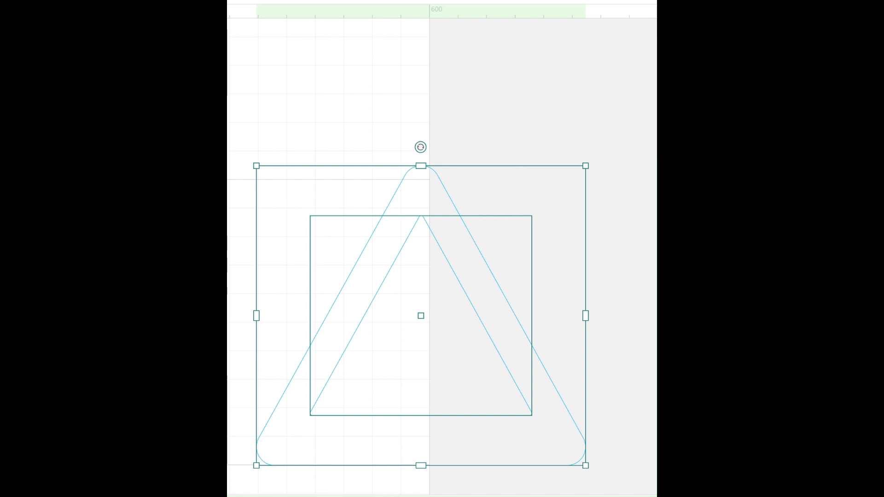
left_click_drag(421, 147, 575, 249)
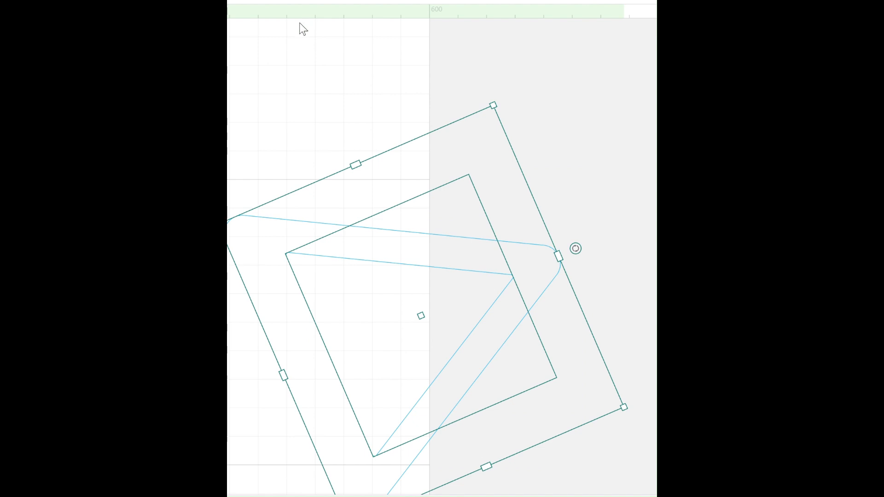
key("ctrl+z")
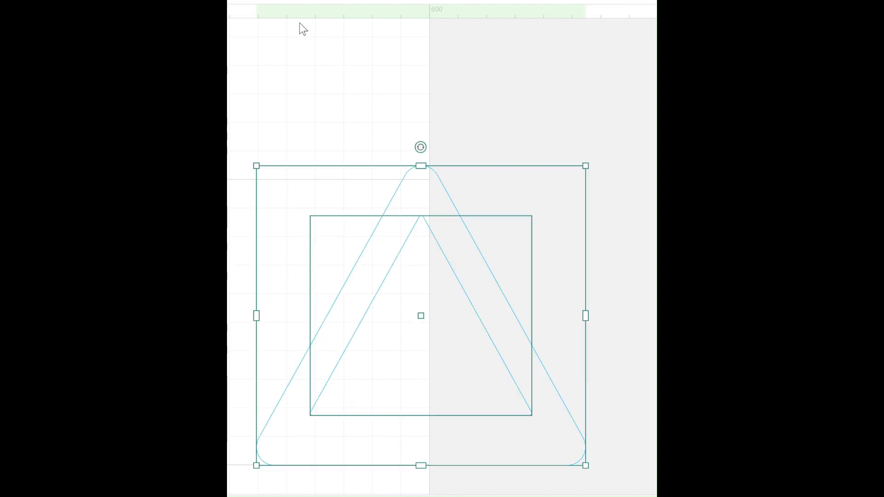
Step: Duplicate both triangles and move the copy to the orange colour layer
key("ctrl+d")
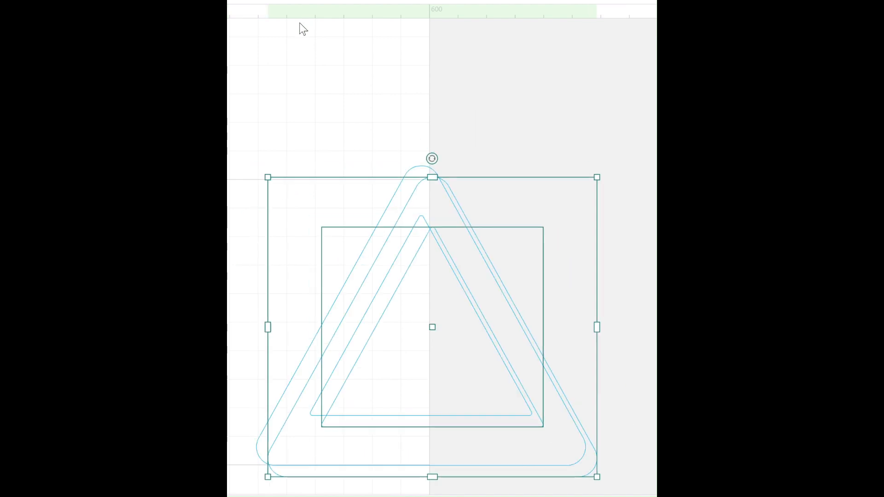
right_click(398, 338)
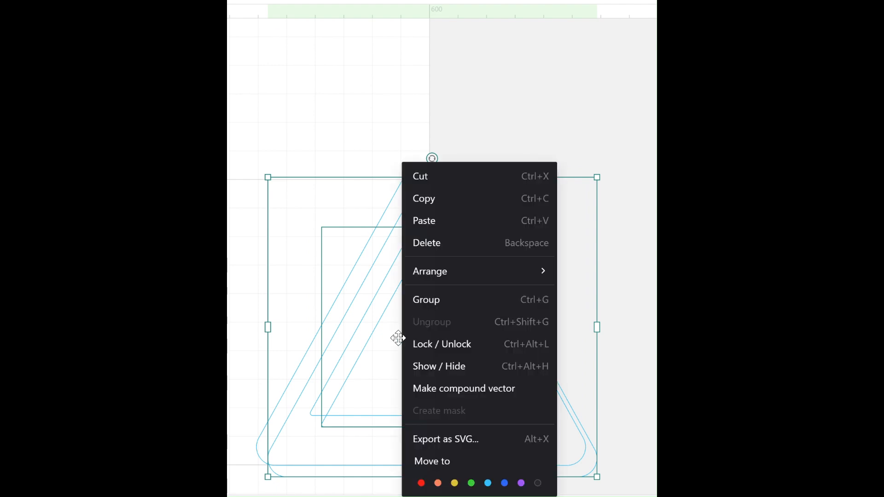
left_click(438, 483)
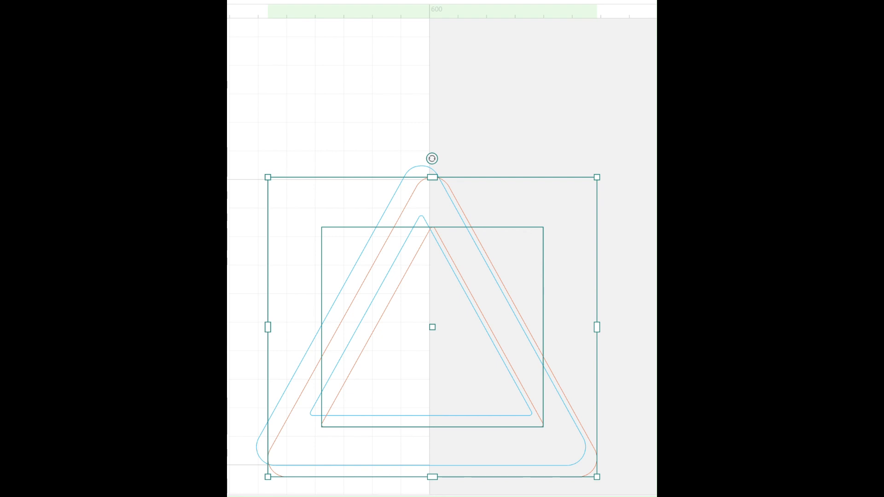
Step: Rotate the orange pair of triangles about a third of a turn clockwise and shift it so its top corner meets the blue one
left_click_drag(432, 158, 580, 406)
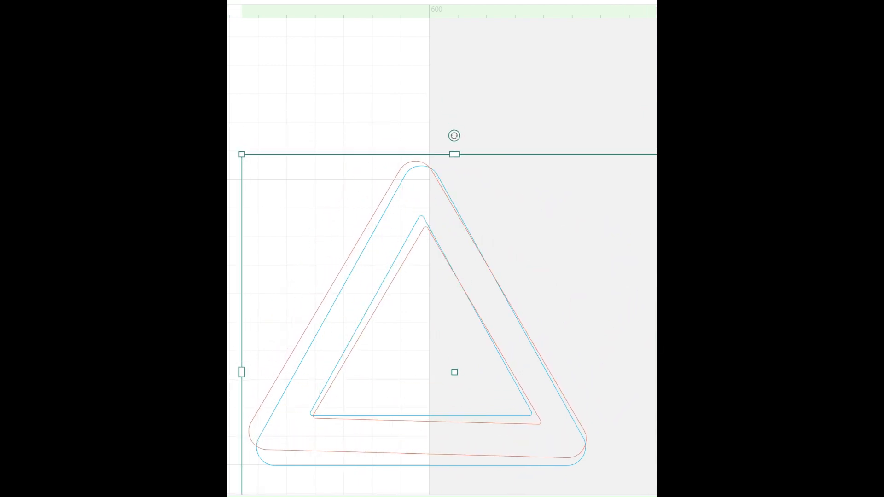
left_click_drag(454, 372, 458, 376)
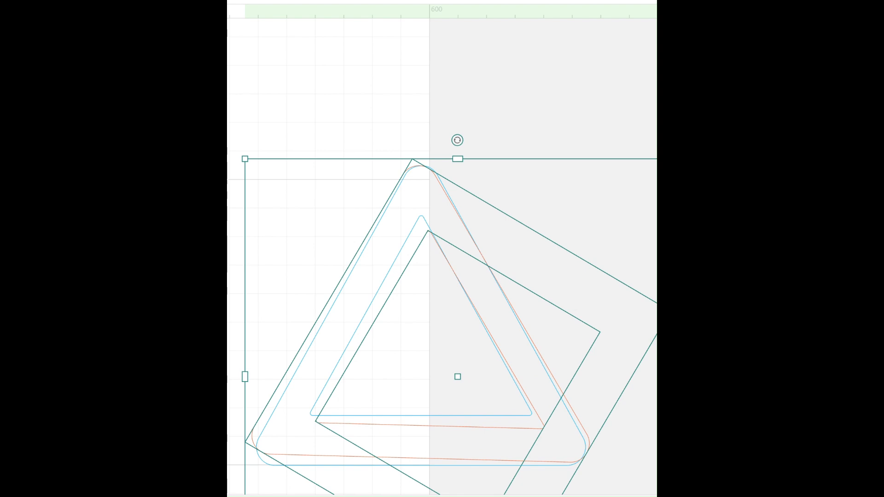
Step: Try grouping the orange triangles and rotating the group slightly counterclockwise, and undo it
key("Escape")
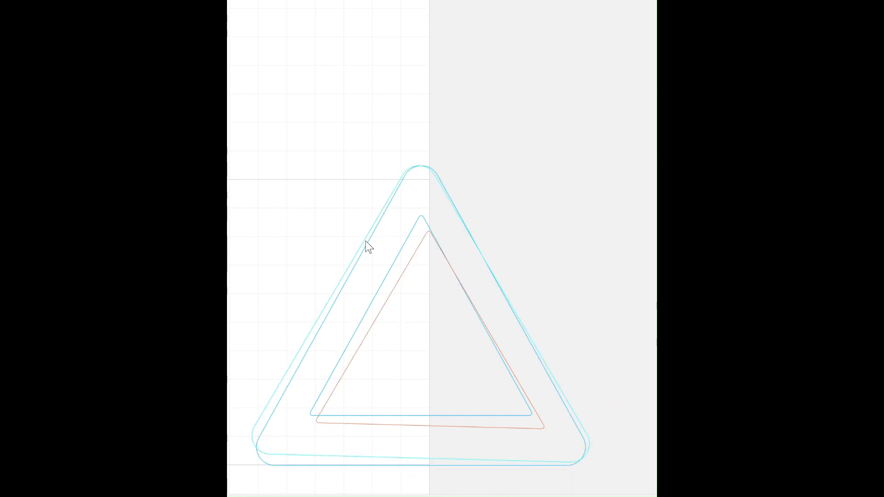
left_click(371, 251)
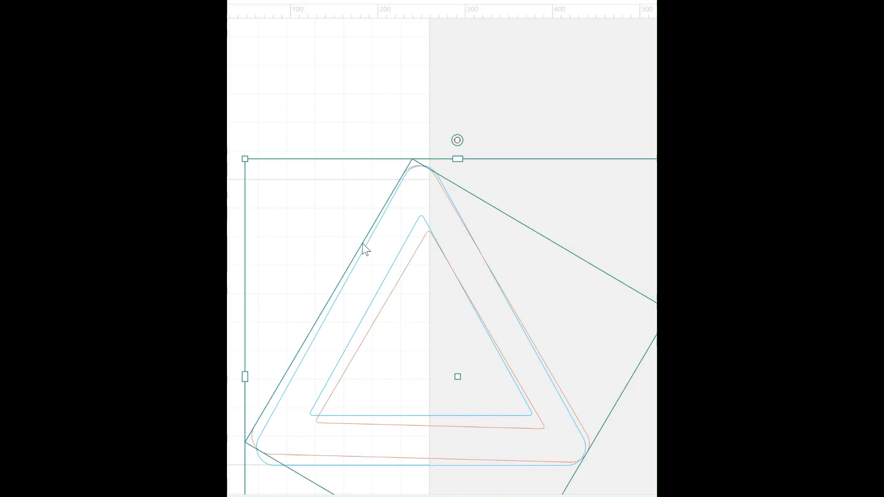
left_click(390, 293)
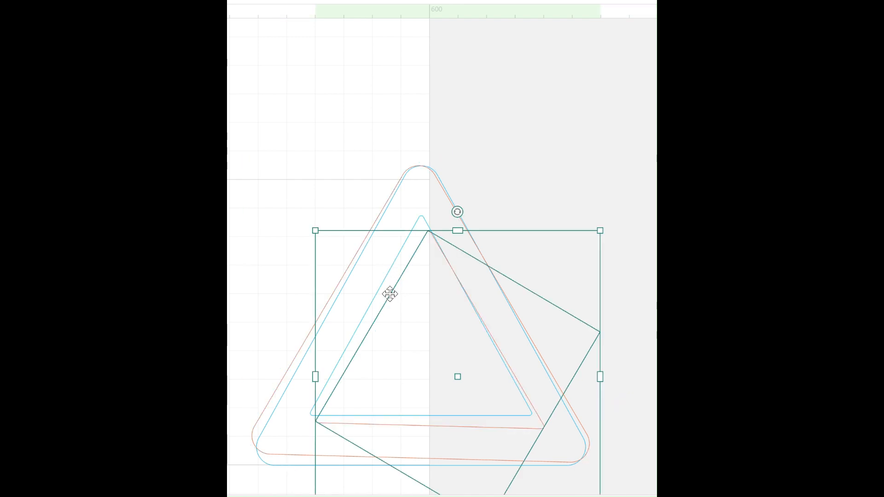
left_click(371, 227)
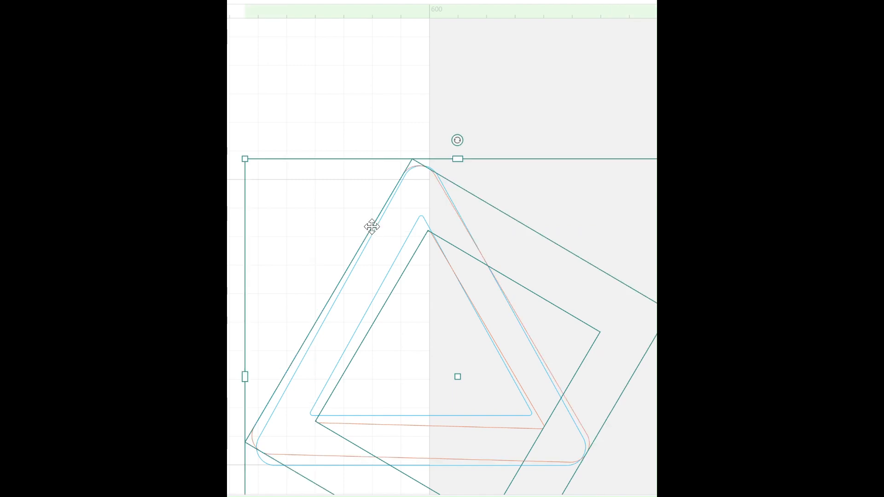
key("ctrl+g")
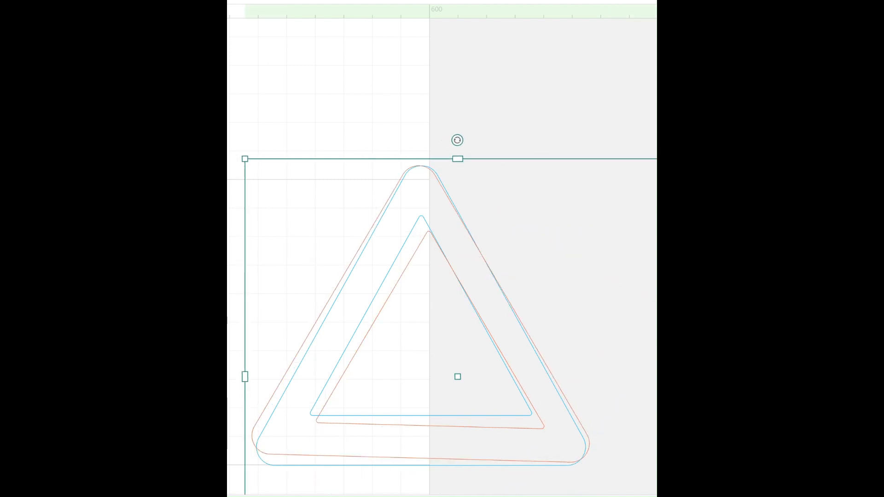
left_click_drag(457, 140, 449, 140)
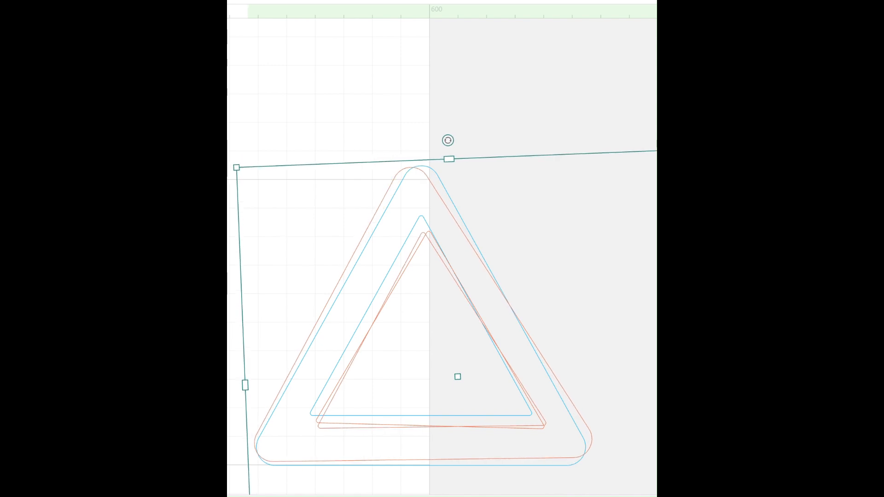
key("ctrl+z")
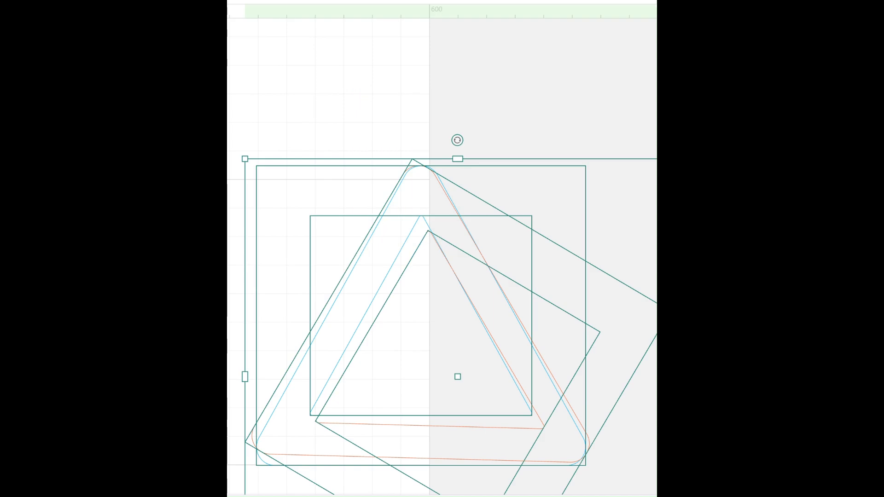
Step: Move the blue pair of triangles down and to the right so its right side overlaps the orange pair's right side
left_click(310, 132)
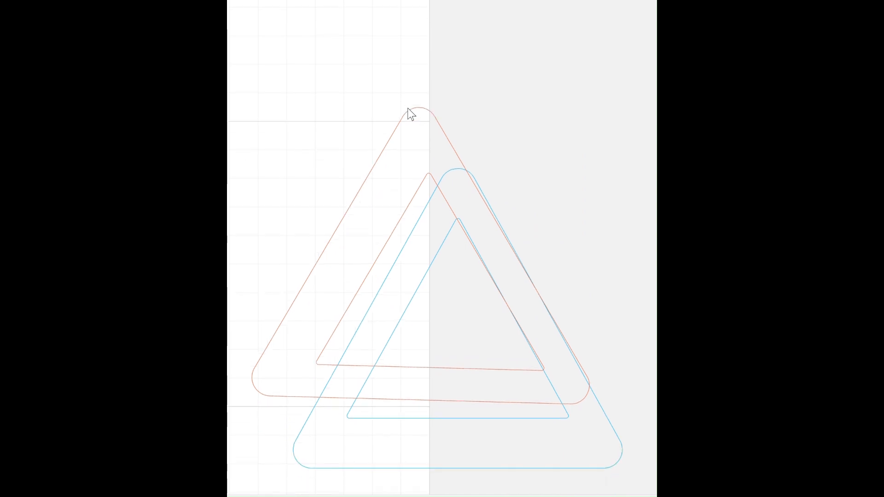
scroll(411, 114, "down", 3)
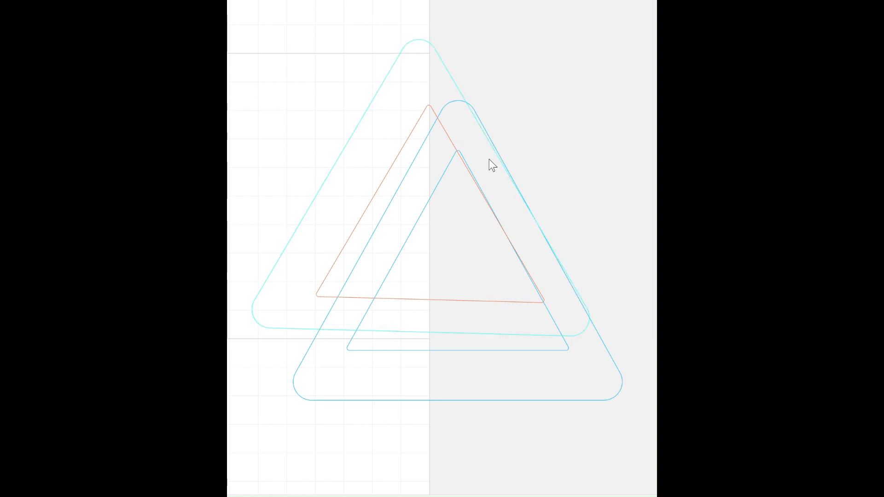
Step: Nudge one blue inner triangle down toward the base of the outer triangle and delete the duplicate at the old position
left_click(459, 350)
key("Down")
key("Down")
key("Down")
key("Down")
key("Down")
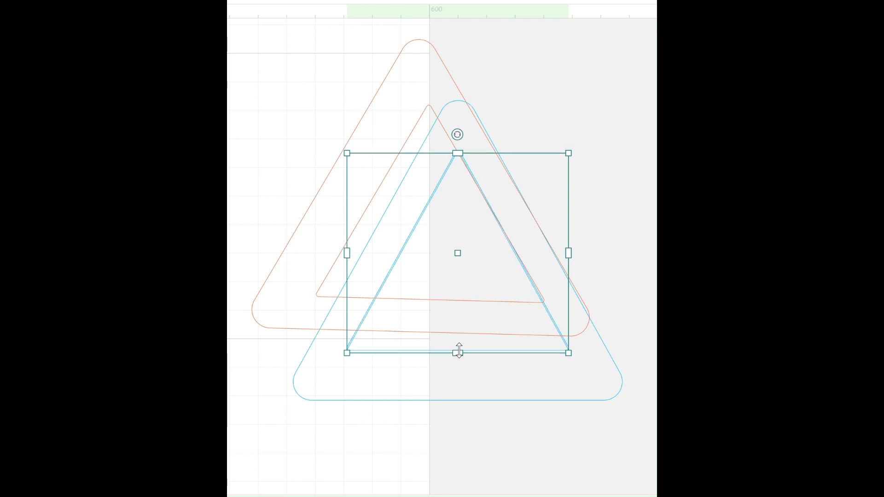
key("Down")
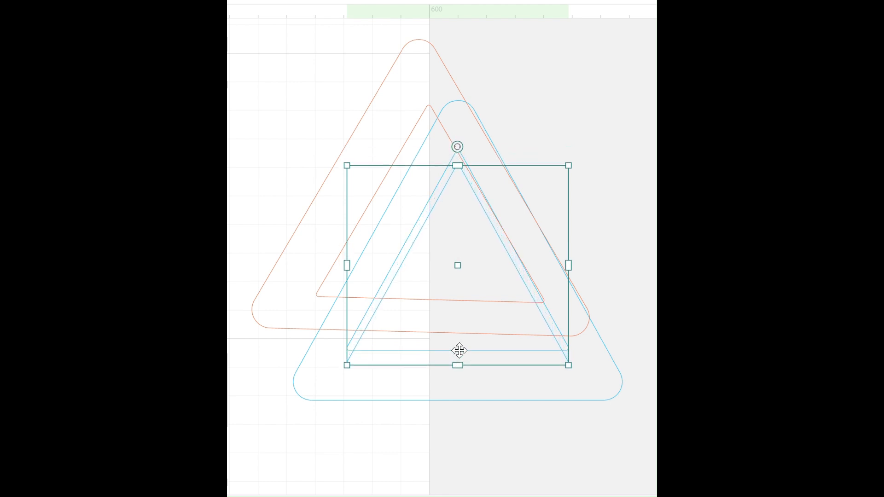
key("Down")
key("Down")
key("Down")
key("Down")
key("Down")
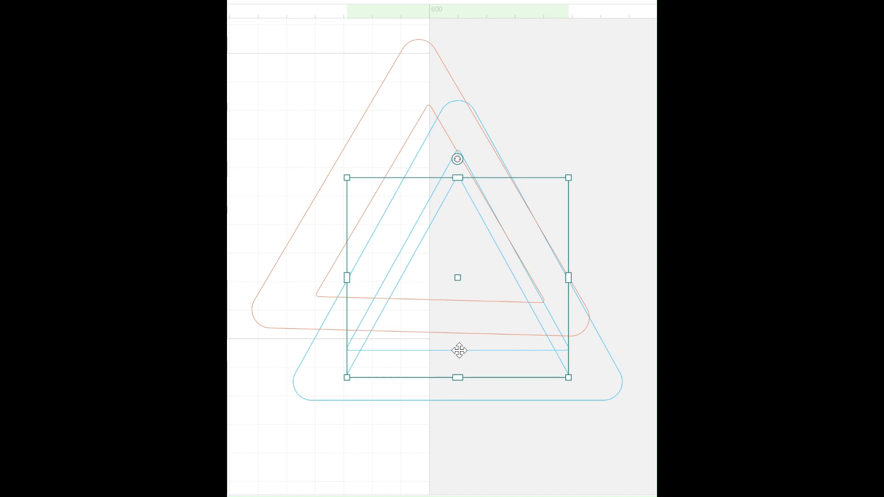
key("Down")
key("Down")
key("Down")
key("Up")
key("Up")
key("Up")
key("Up")
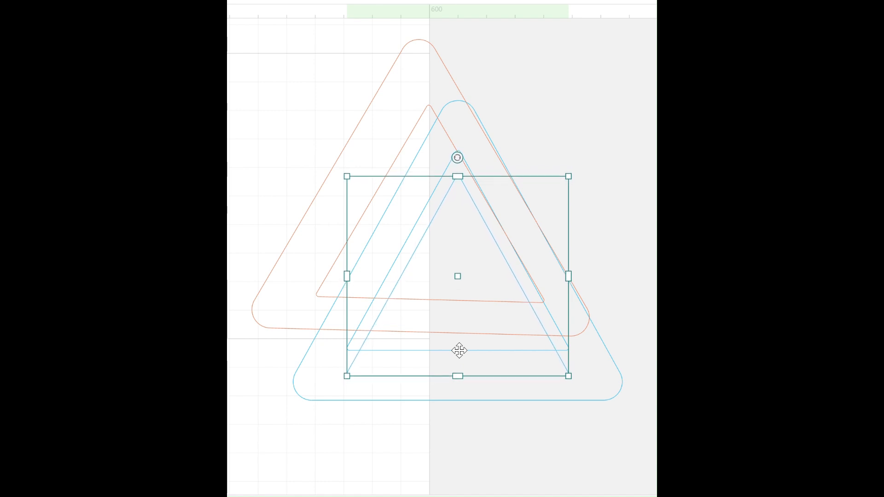
key("Up")
key("Up")
key("Up")
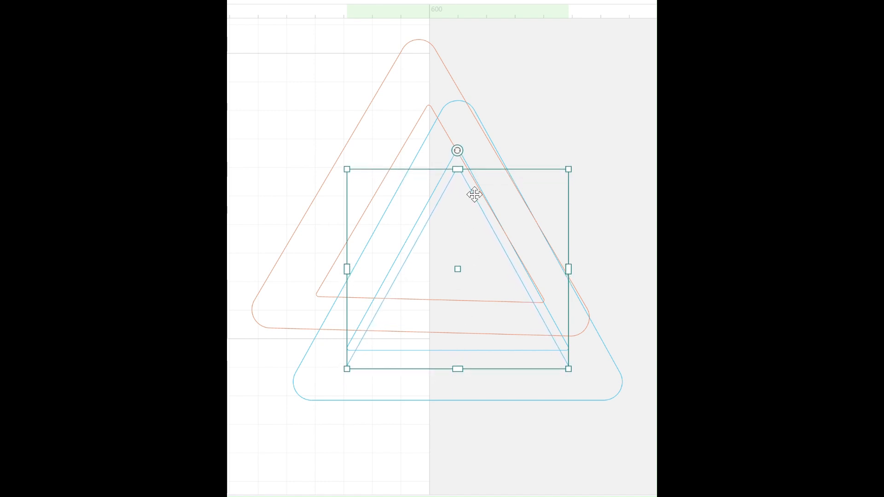
key("Up")
key("Up")
key("Up")
key("Up")
key("Up")
key("Up")
key("Up")
key("Up")
key("Delete")
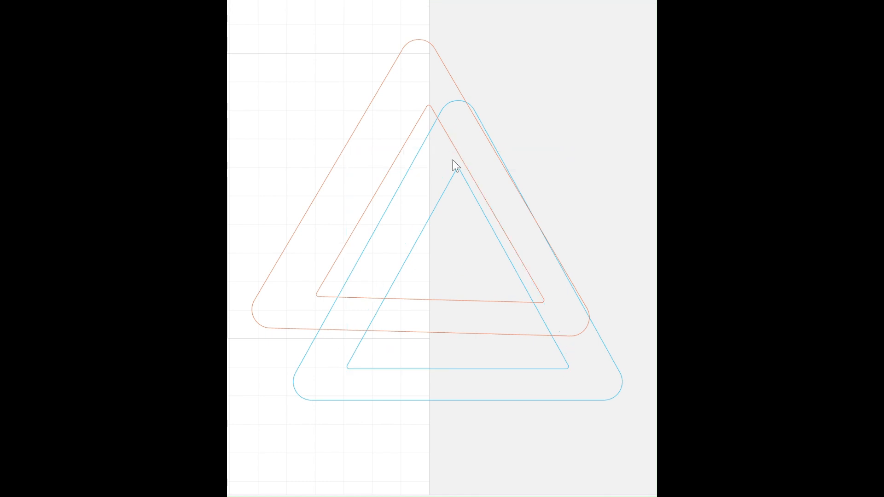
Step: Nudge the duplicate orange inner triangle down and delete it
left_click(427, 107)
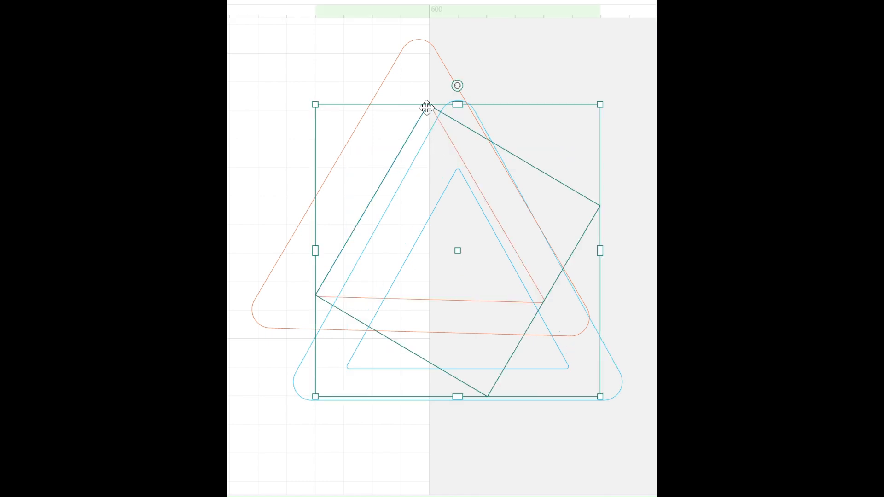
key("Down")
key("Down")
key("Down")
key("Down")
key("Down")
key("Down")
key("Down")
key("Down")
key("Down")
key("Down")
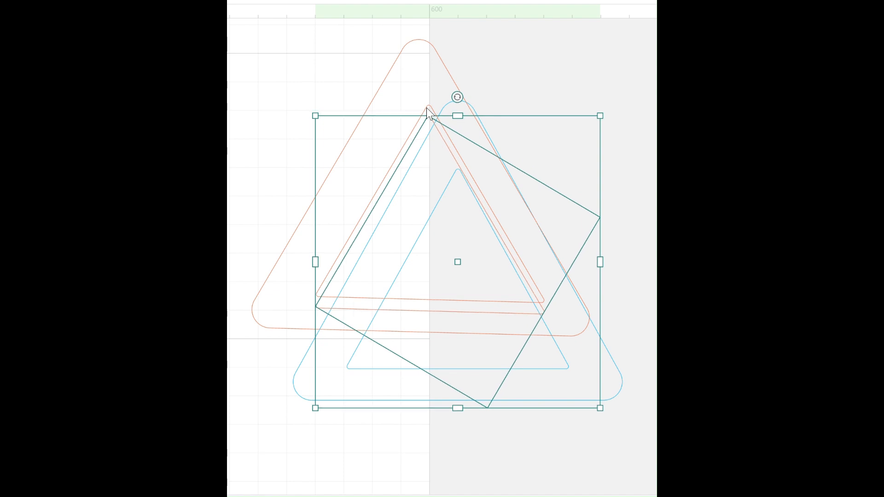
key("Down")
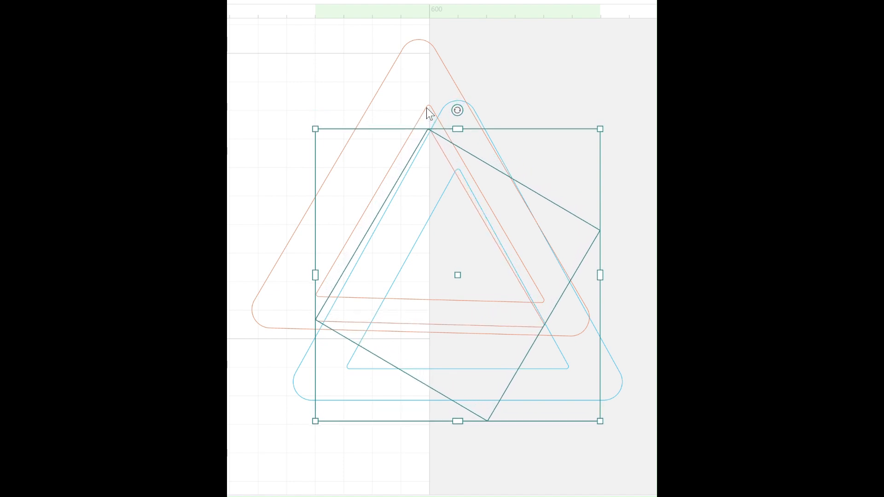
key("Delete")
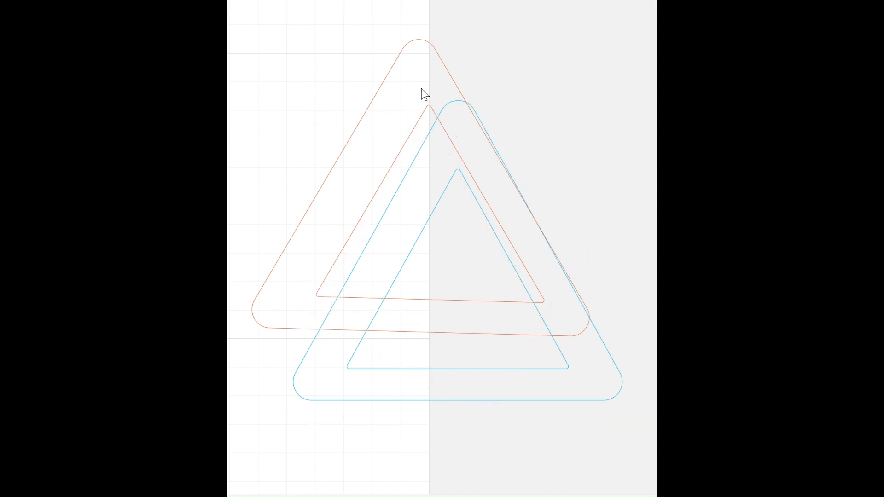
Step: Delete the orange outer triangle and the remaining orange inner triangle
left_click(418, 40)
left_click_drag(418, 41, 418, 41)
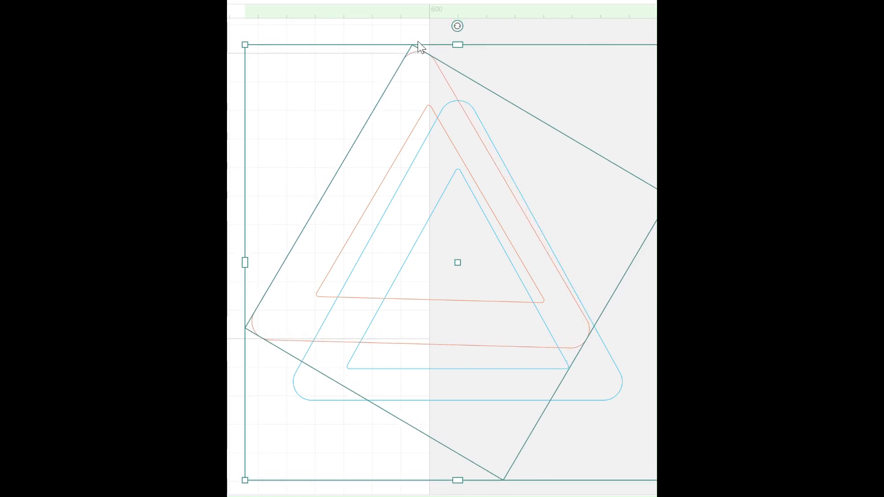
key("Delete")
key("ctrl+z")
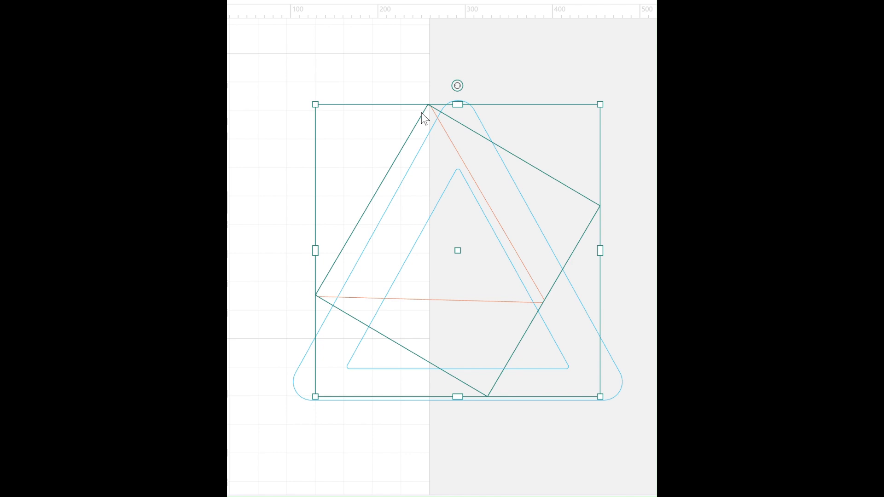
key("Delete")
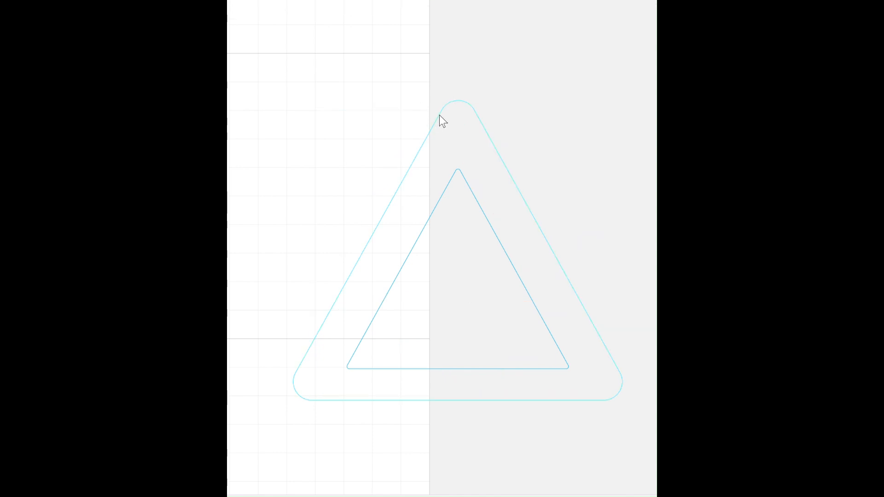
Step: Nudge the blue outer triangle slightly down around the inner triangle
left_click(440, 115)
key("Down")
key("Down")
key("Down")
key("Down")
key("Down")
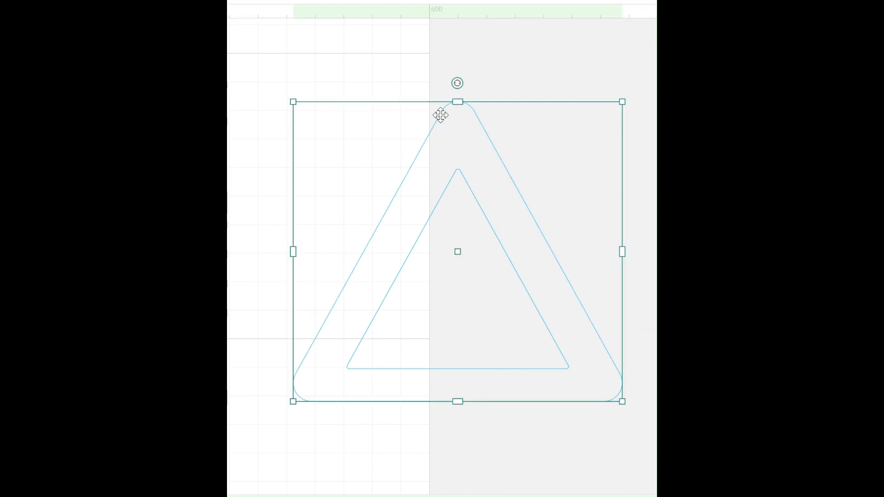
key("Down")
key("Down")
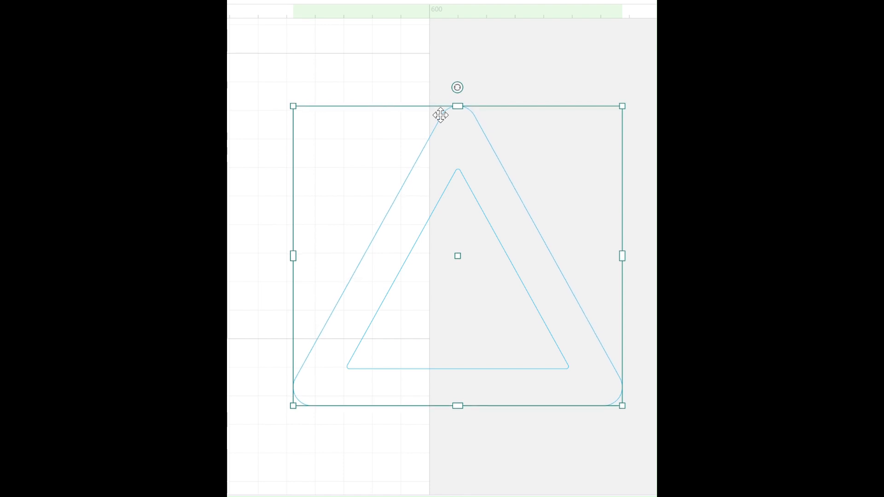
Step: Duplicate both blue triangles, overlay the copy rotated about a third of a turn clockwise to compare the frame widths, and delete it
left_click(392, 72)
left_click_drag(392, 71, 502, 178)
key("ctrl+c")
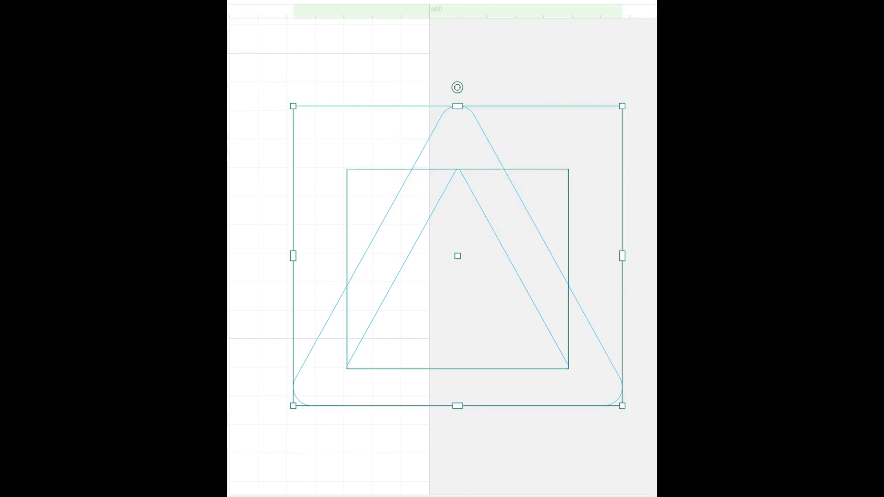
key("ctrl+v")
left_click_drag(468, 98, 612, 355)
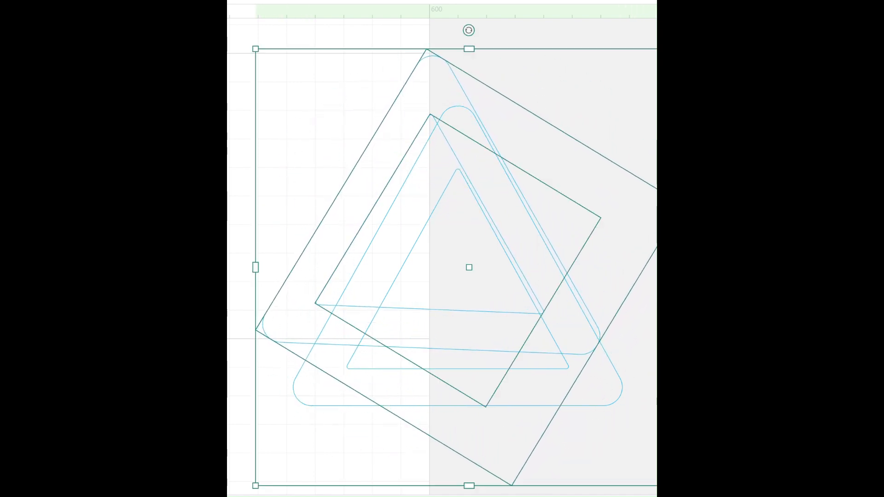
left_click_drag(469, 267, 497, 319)
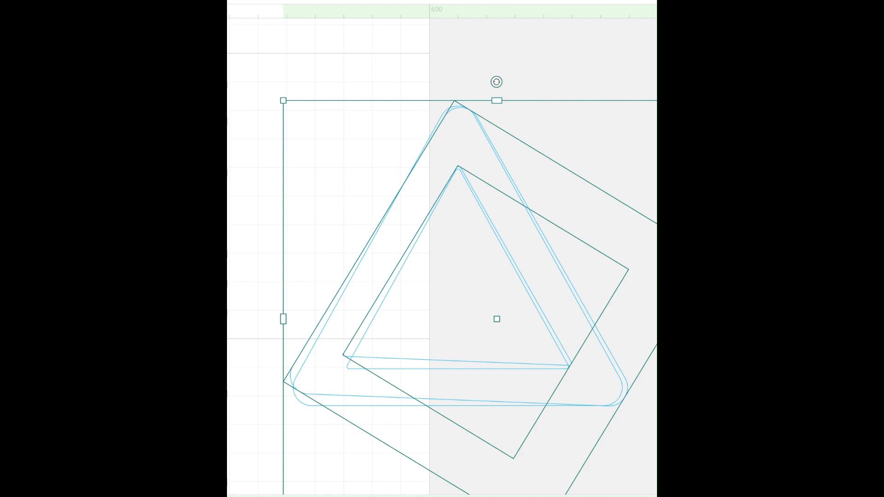
key("Delete")
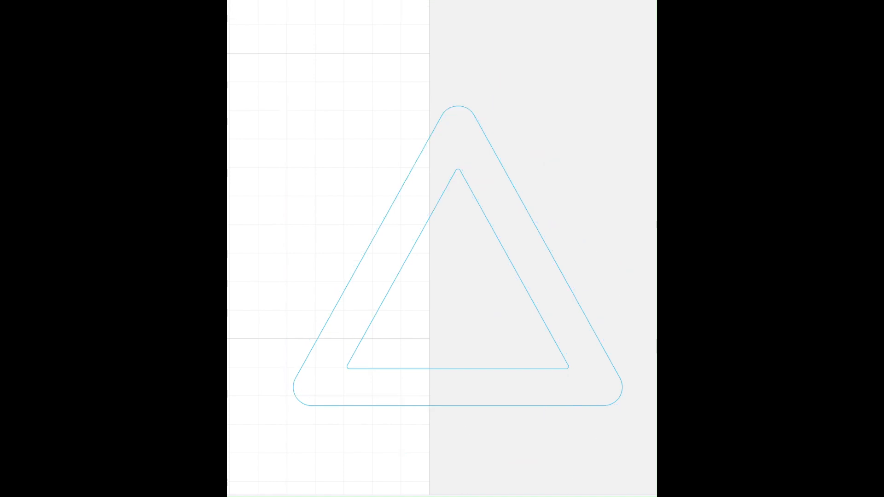